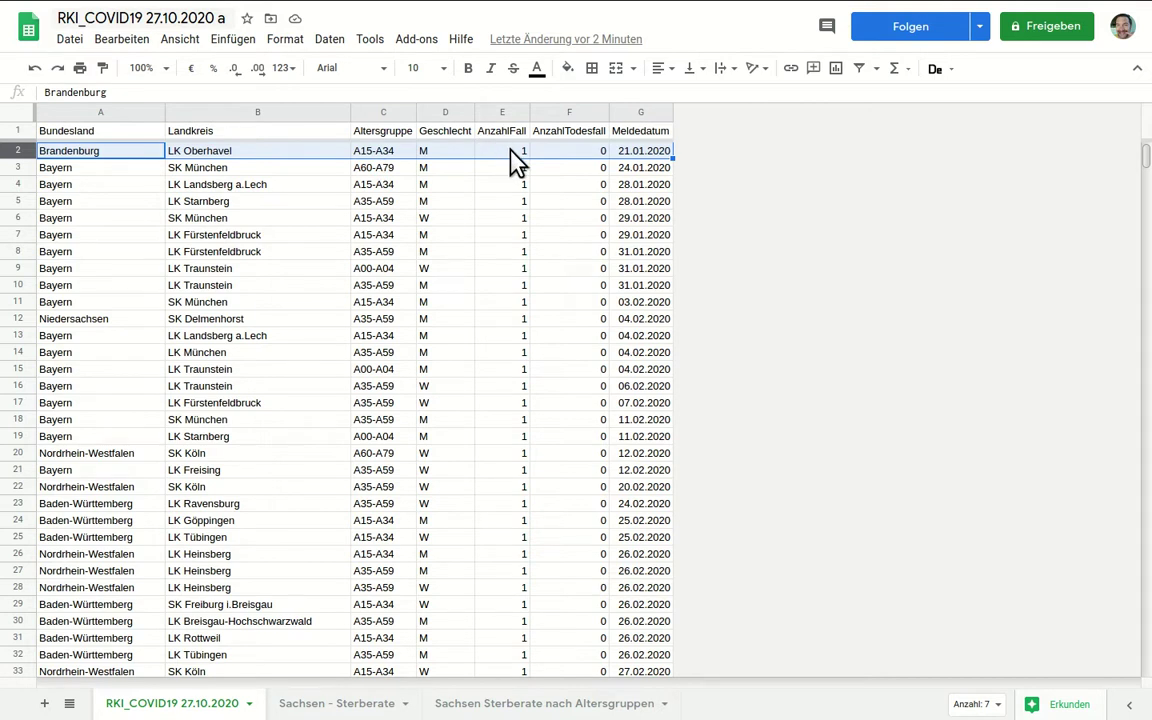
- Inspect the last record's reporting date, sex, district and state at the end of the RKI_COVID19 27.10.2020 sheet
click(1147, 672)
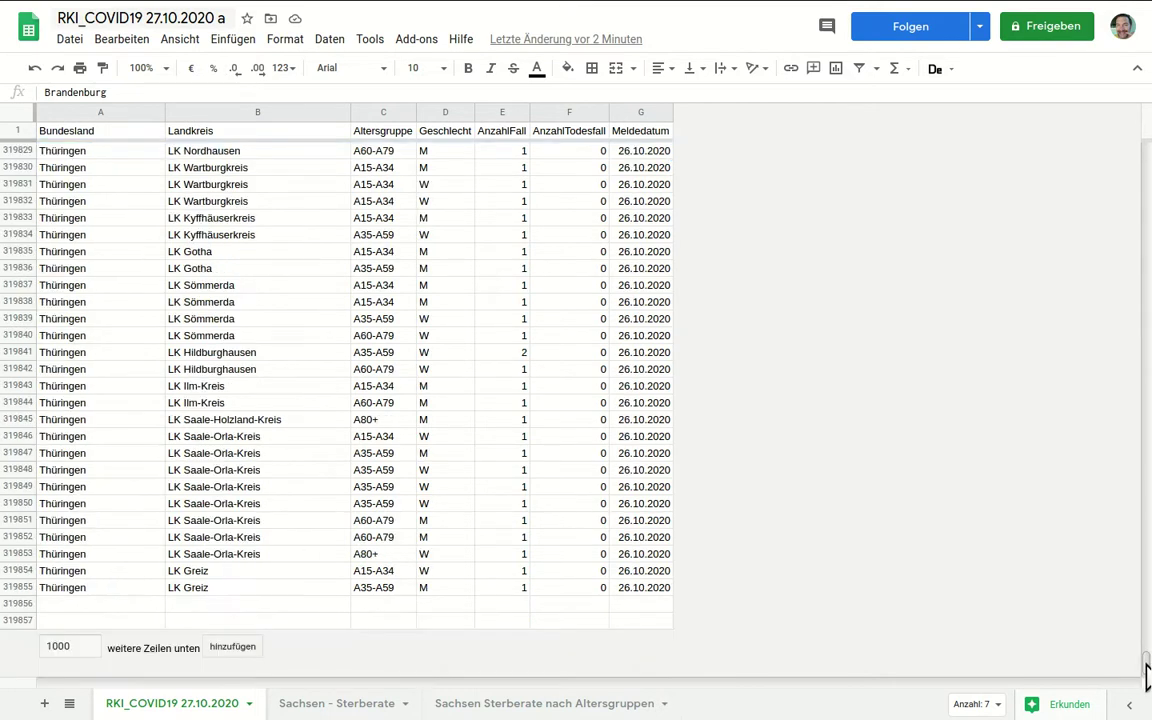
click(643, 591)
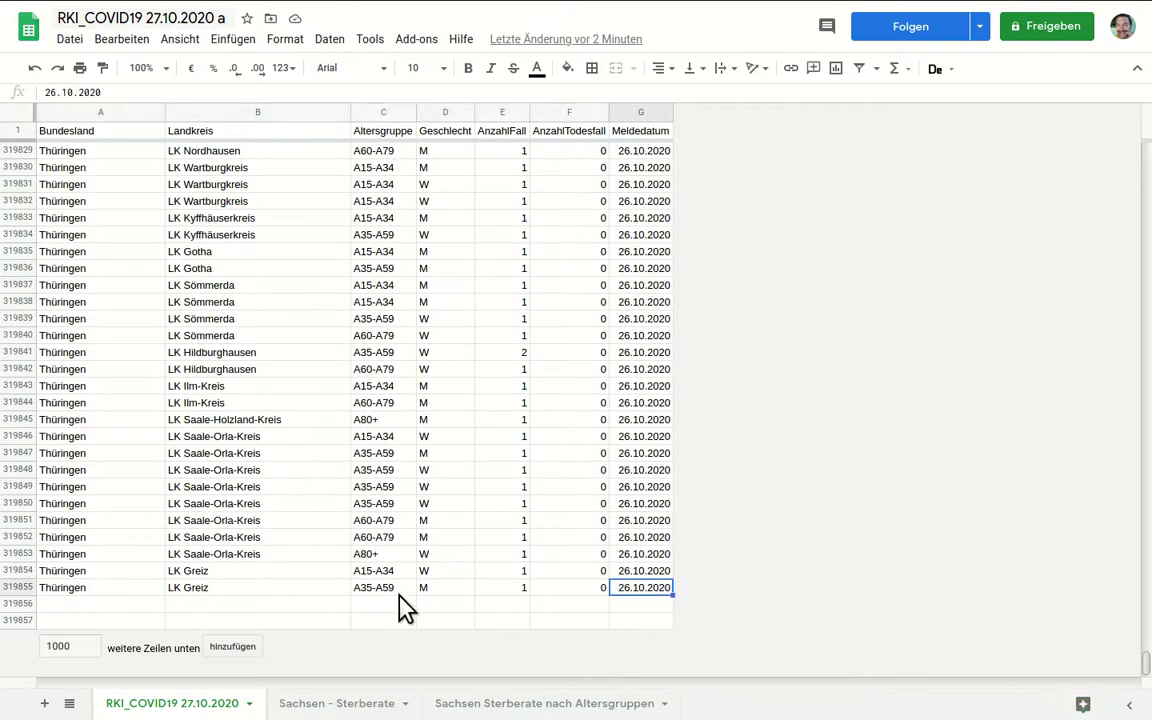
click(431, 590)
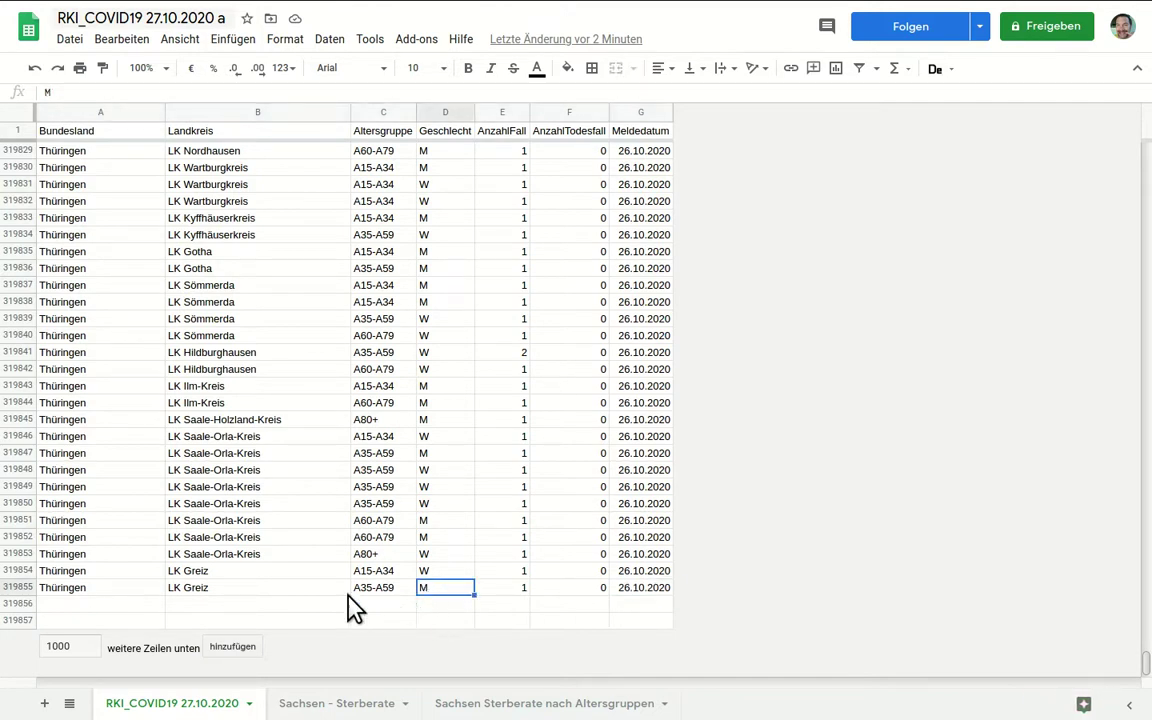
click(250, 592)
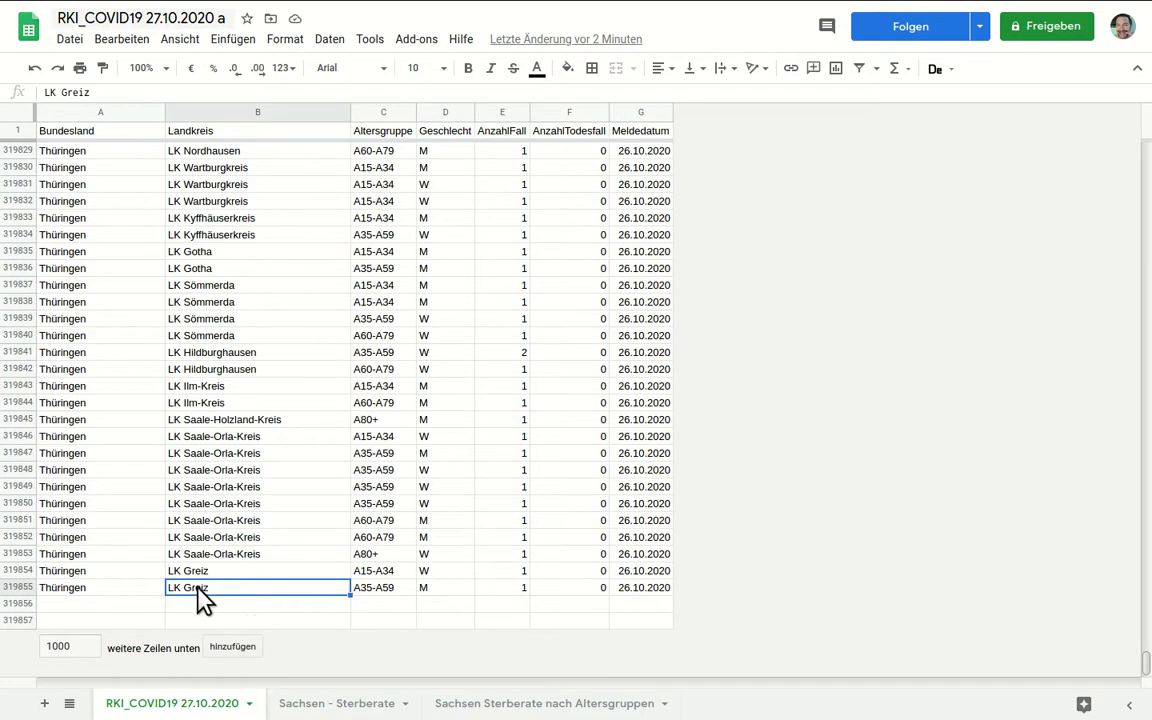
click(100, 589)
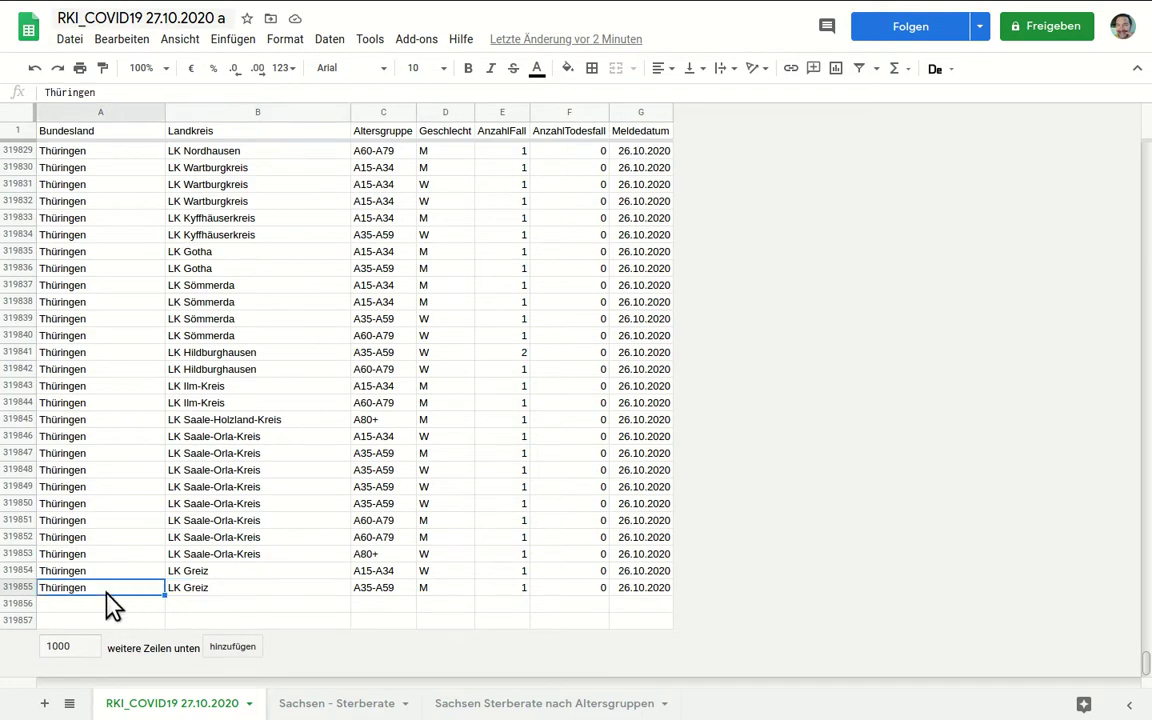
- In the Sachsen - Sterberate sheet, reveal the hidden columns A to F and hide them again
click(346, 703)
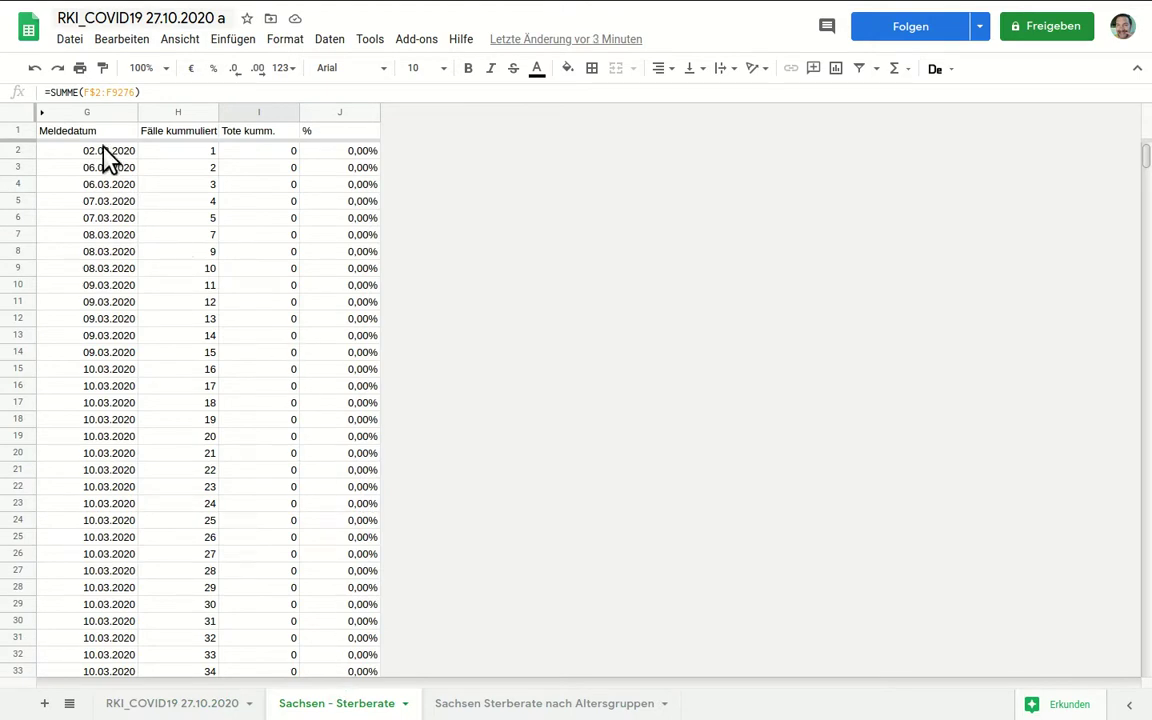
click(42, 112)
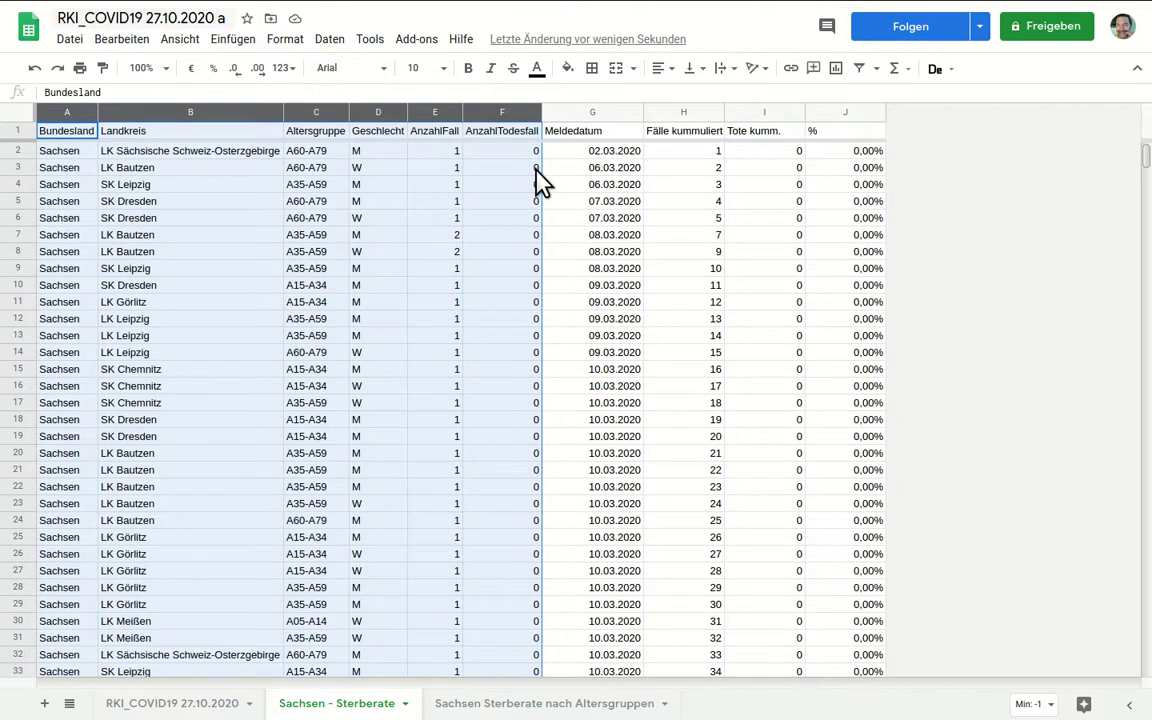
key(ctrl+alt+0)
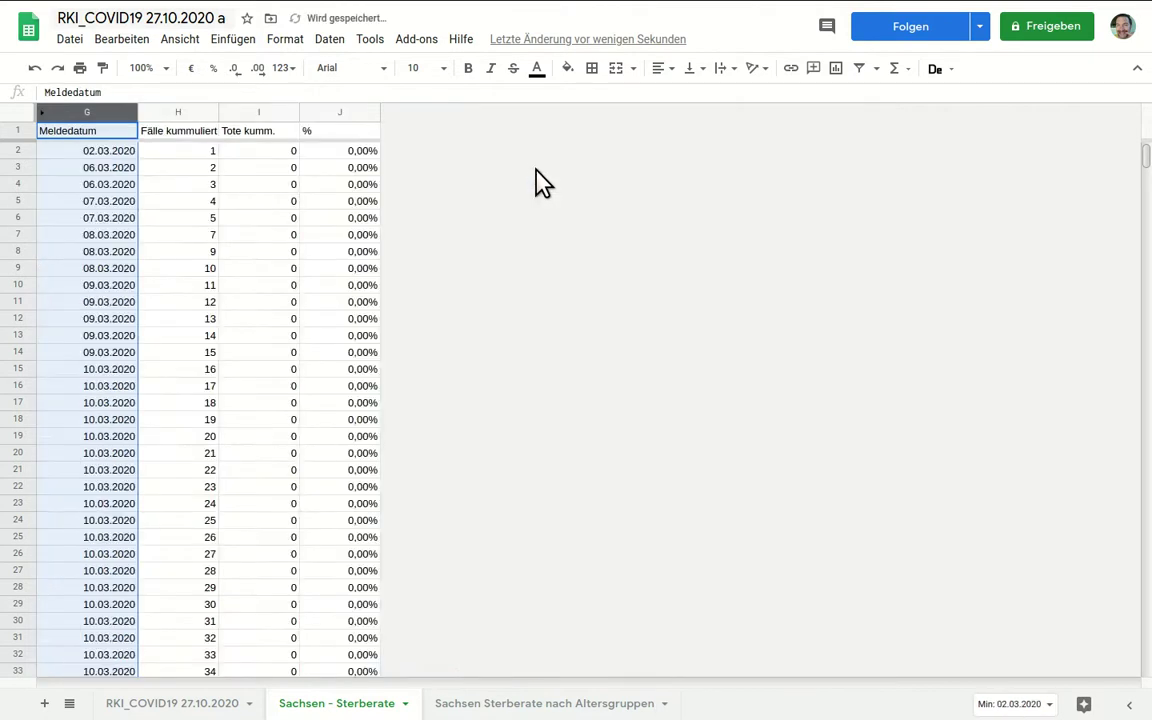
- Examine the cumulative deaths and follow the death rate percentage column through the March 2020 records
click(254, 238)
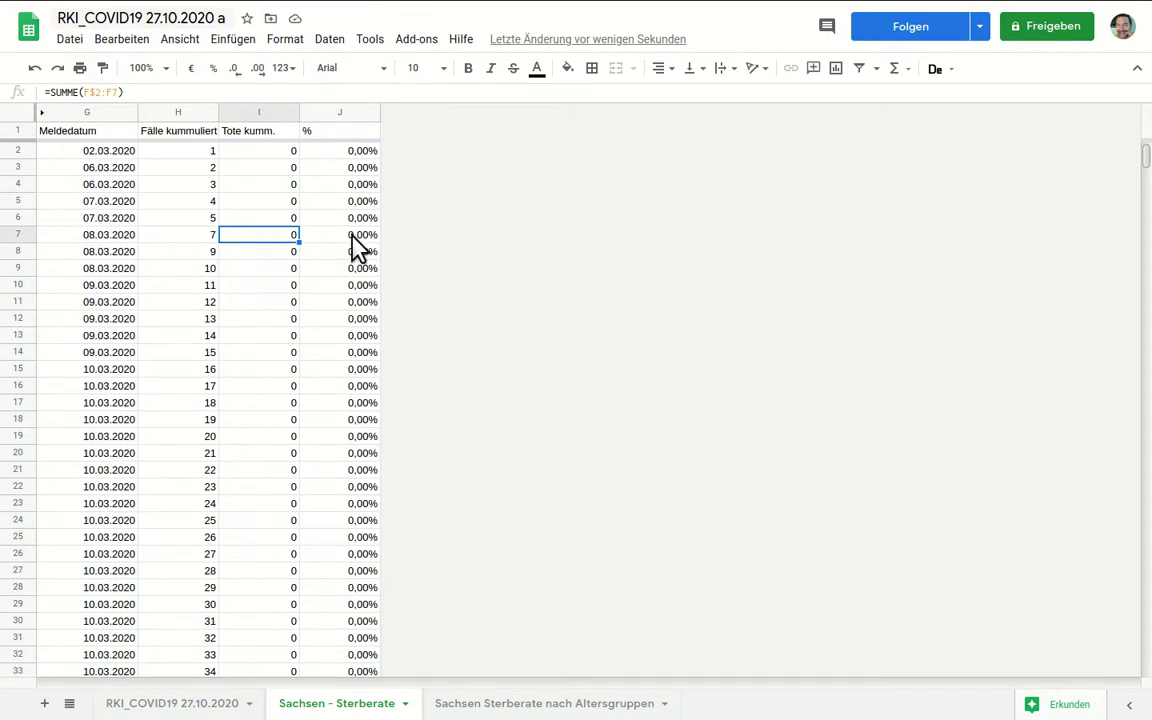
click(340, 577)
key(Page_Down)
key(Page_Down)
key(Page_Down)
key(Page_Down)
key(Page_Down)
key(Page_Down)
key(Page_Down)
key(Page_Down)
key(Page_Down)
key(Page_Down)
key(Page_Down)
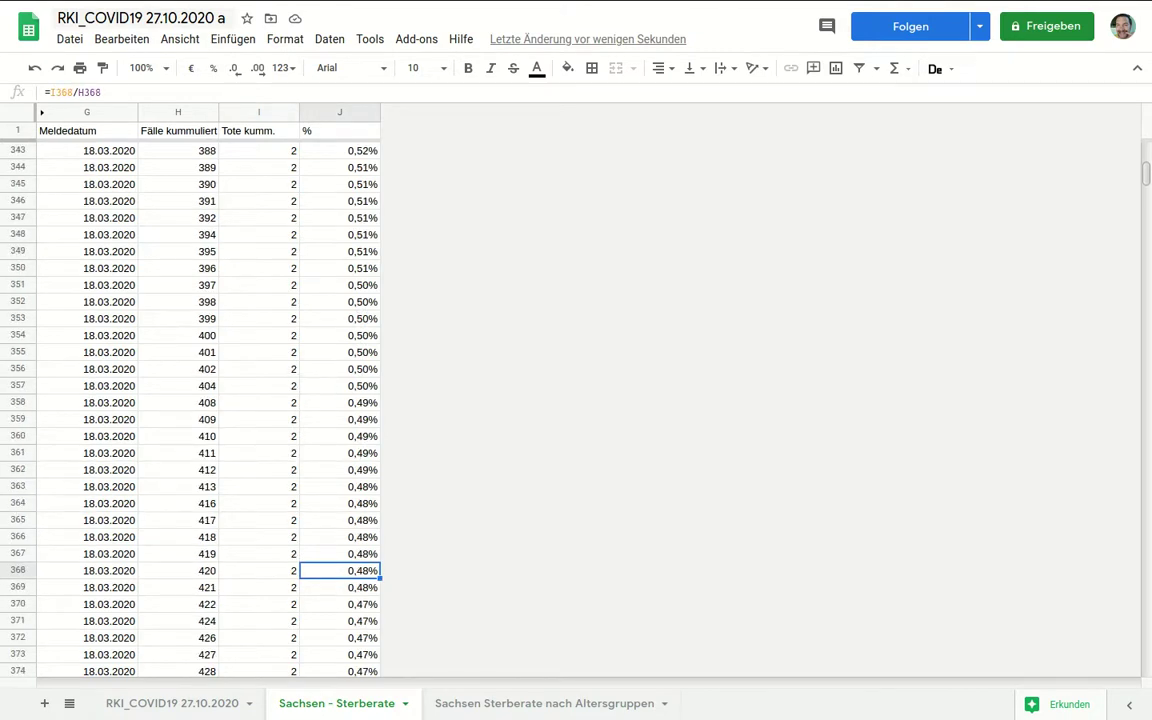
- Inspect the death rate and reporting date in the yellow highlighted row 3925
drag(1145, 187, 1148, 356)
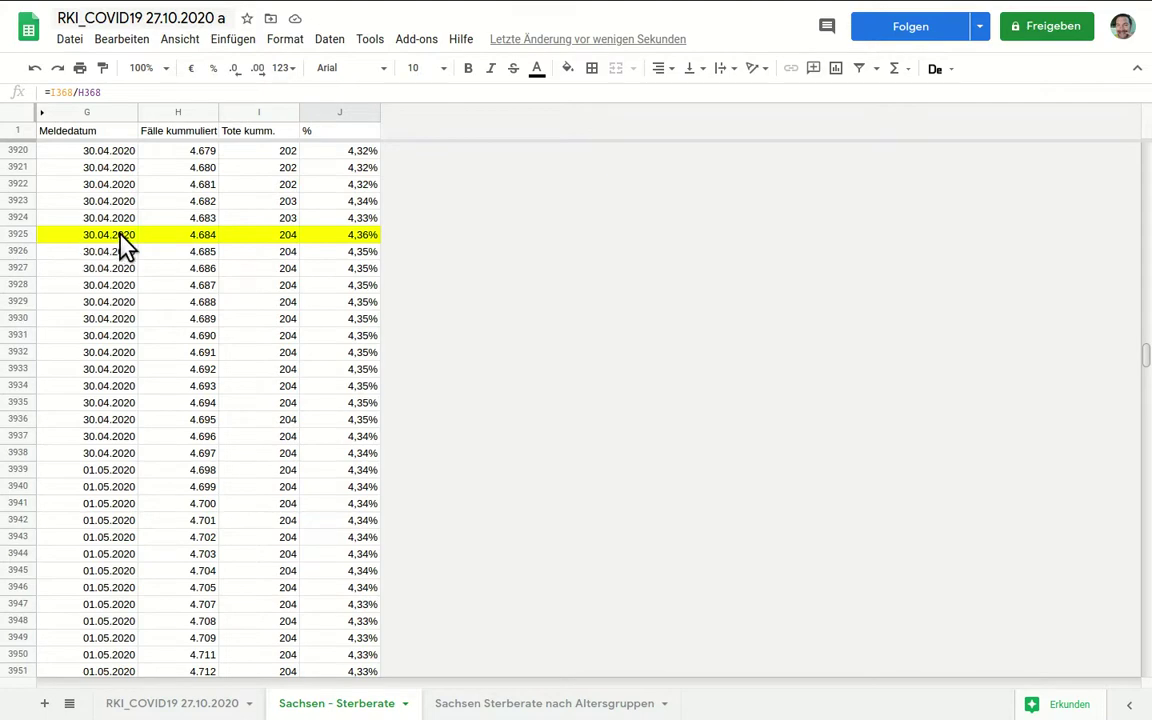
click(365, 238)
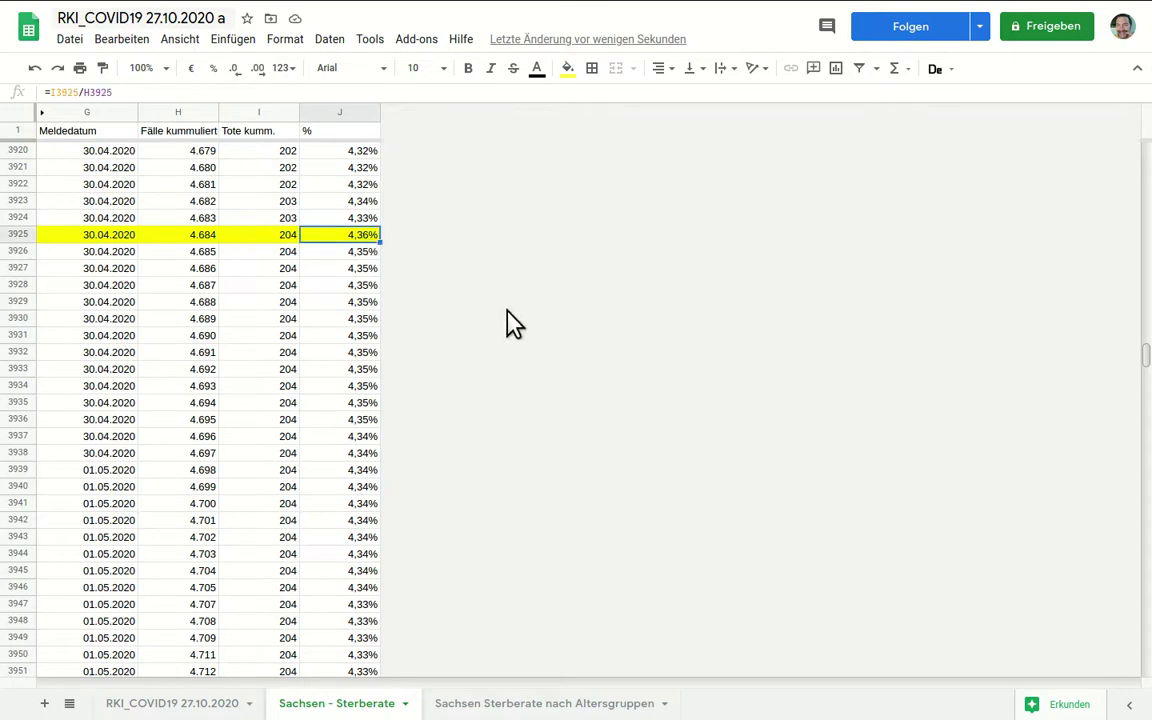
click(100, 240)
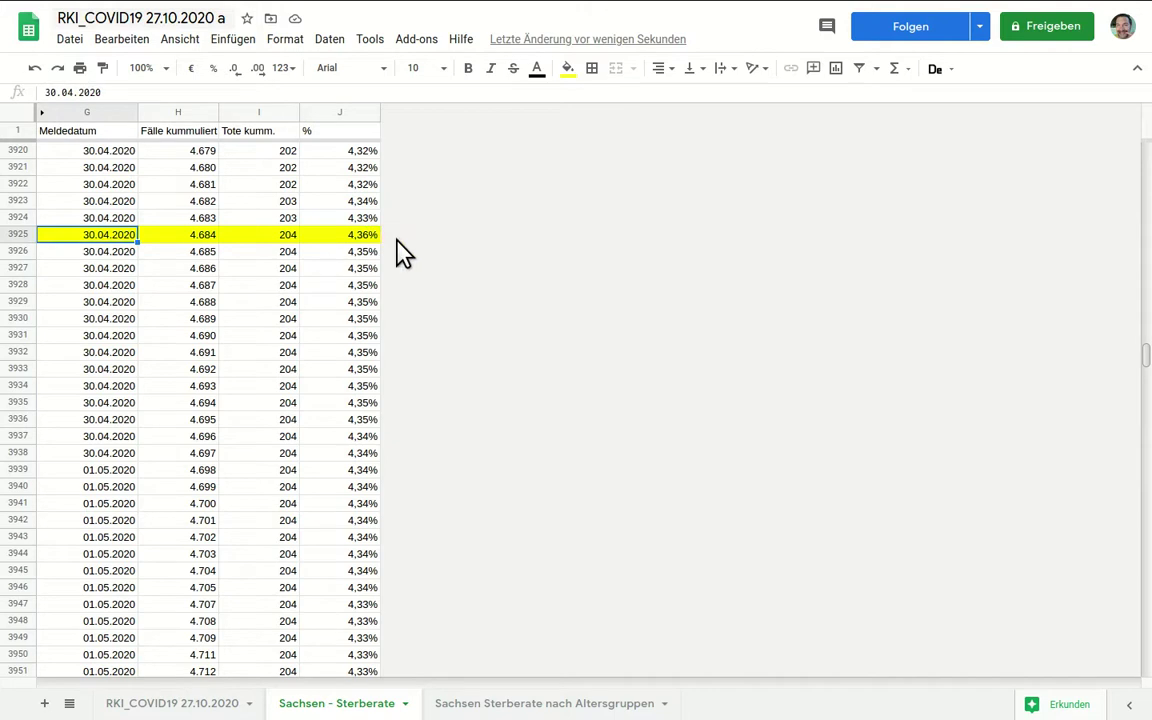
- Review the Saxony summary at the sheet's end, checking the latest record and the peak death rate with its date
click(1147, 670)
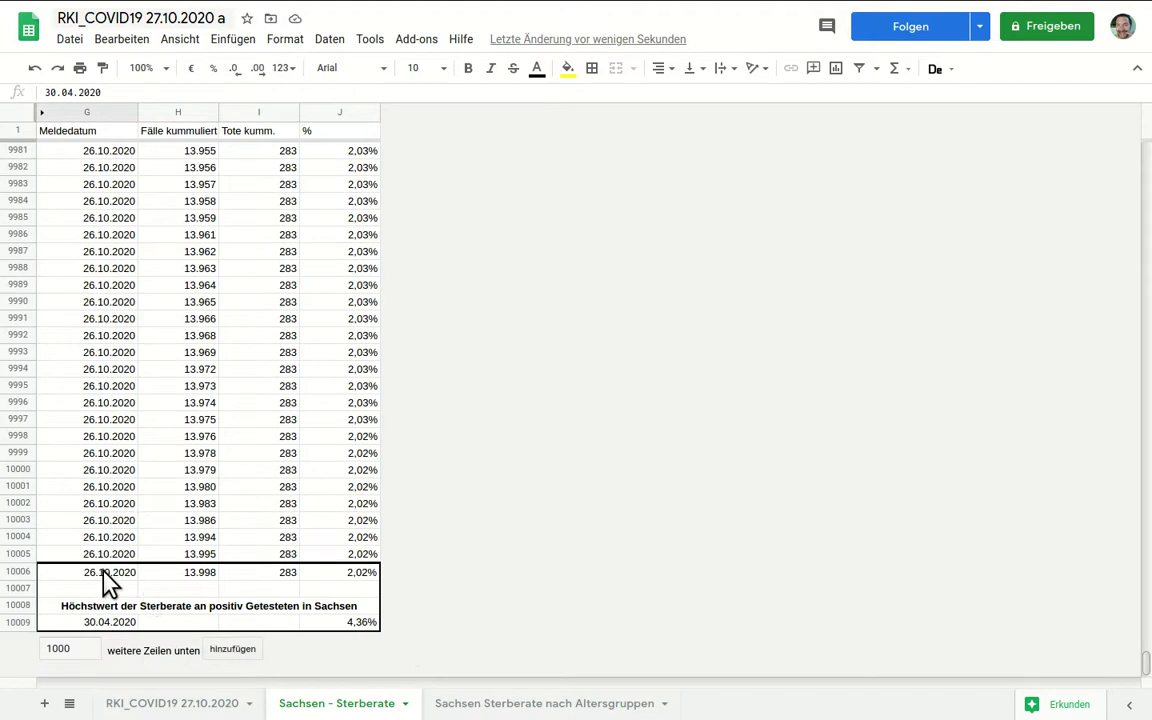
mouse_move(105, 582)
mouse_down()
mouse_move(239, 596)
mouse_move(342, 585)
mouse_up()
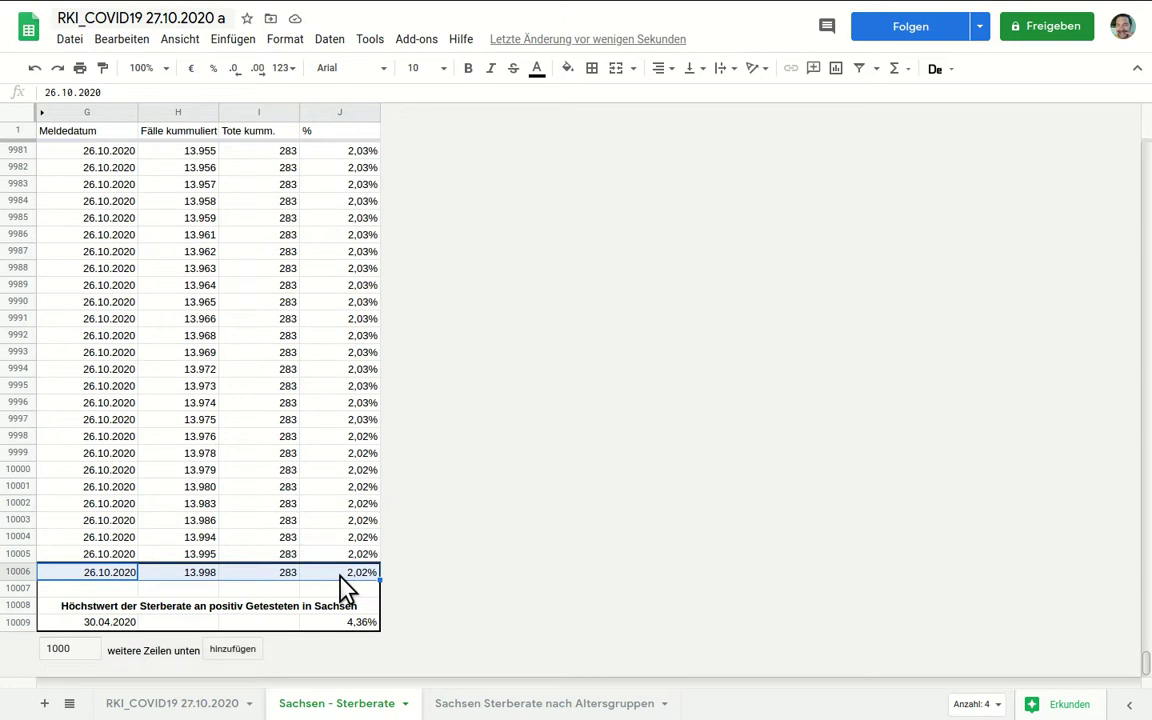
click(90, 628)
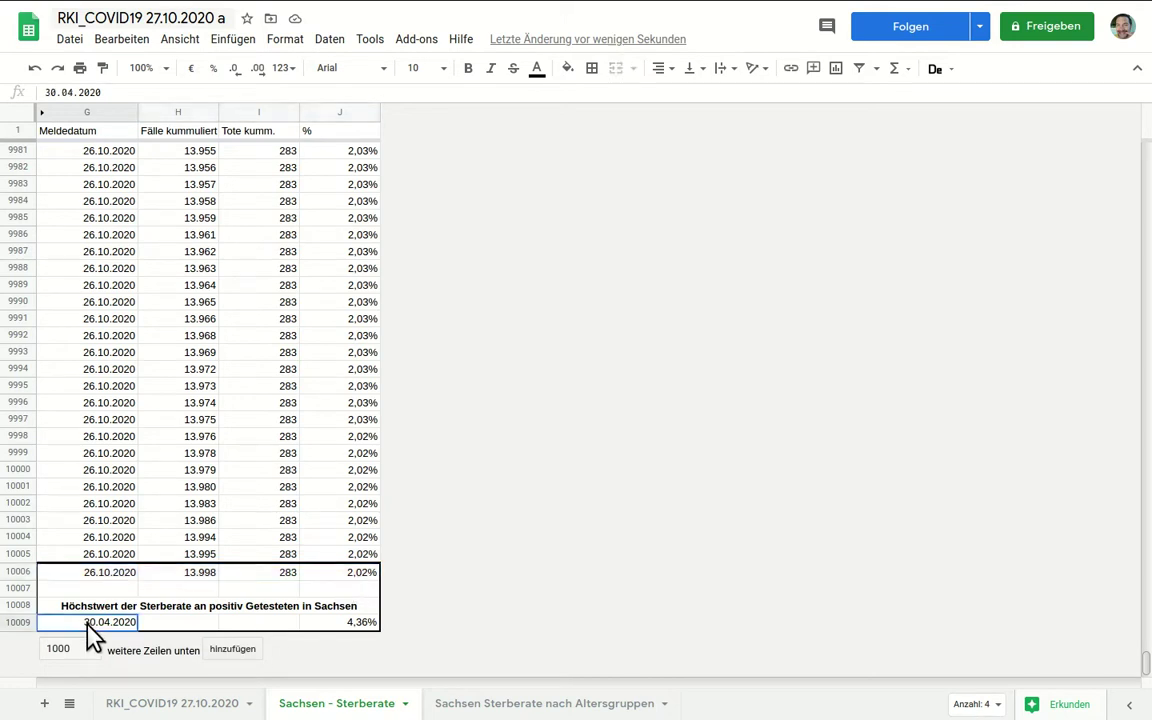
click(356, 624)
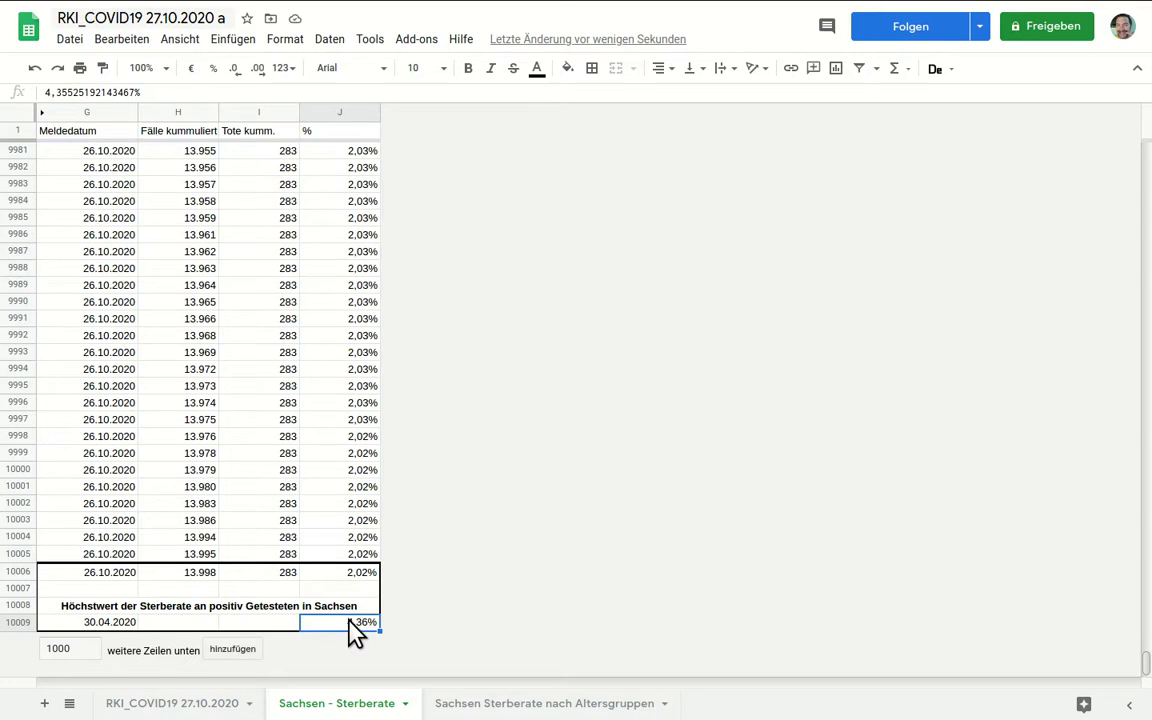
- Open the Sachsen Sterberate nach Altersgruppen sheet and examine the first records of all three age group blocks
click(527, 705)
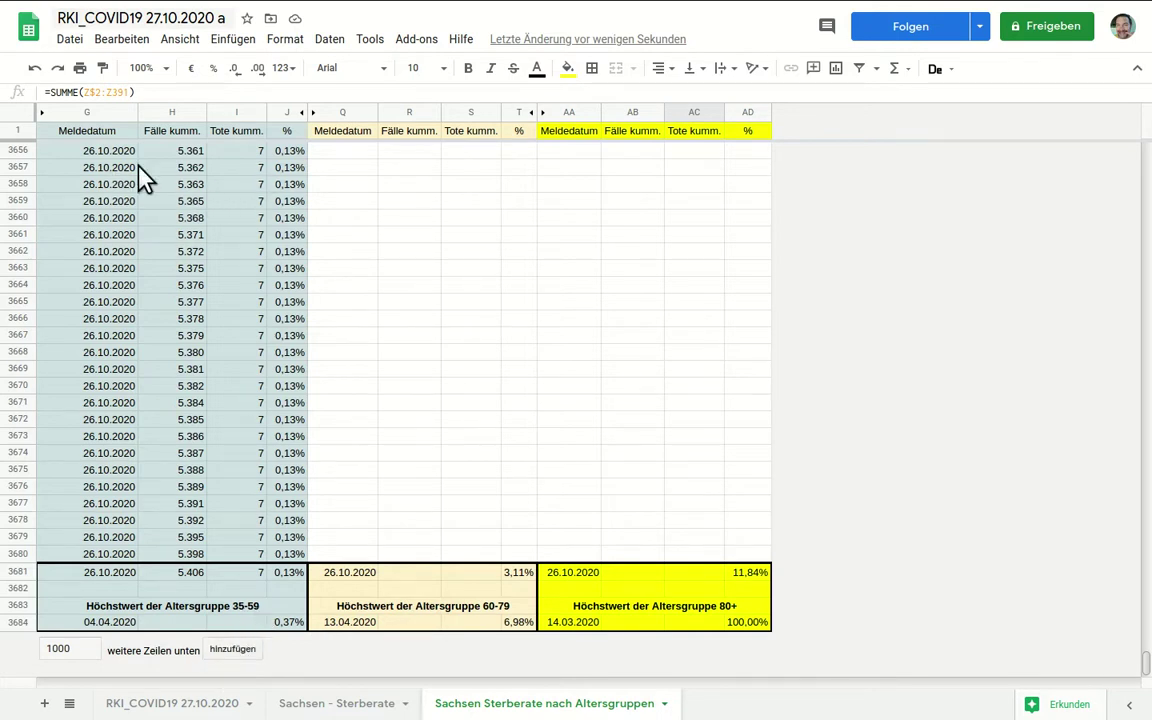
click(1145, 150)
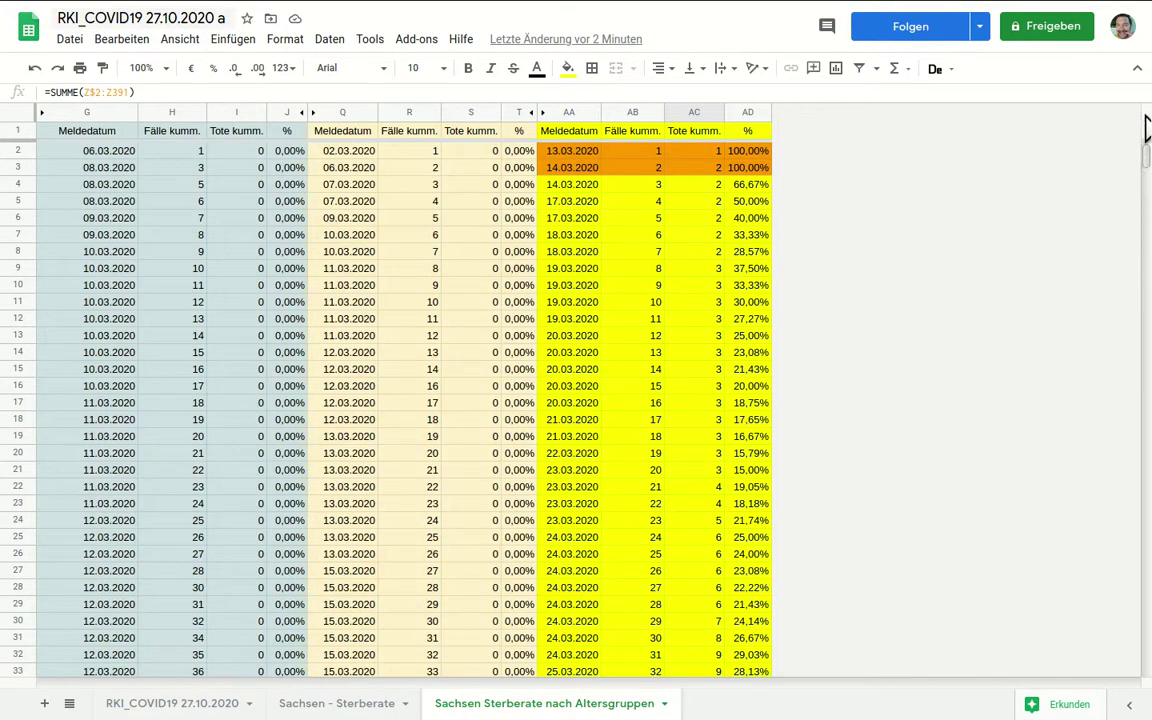
click(90, 183)
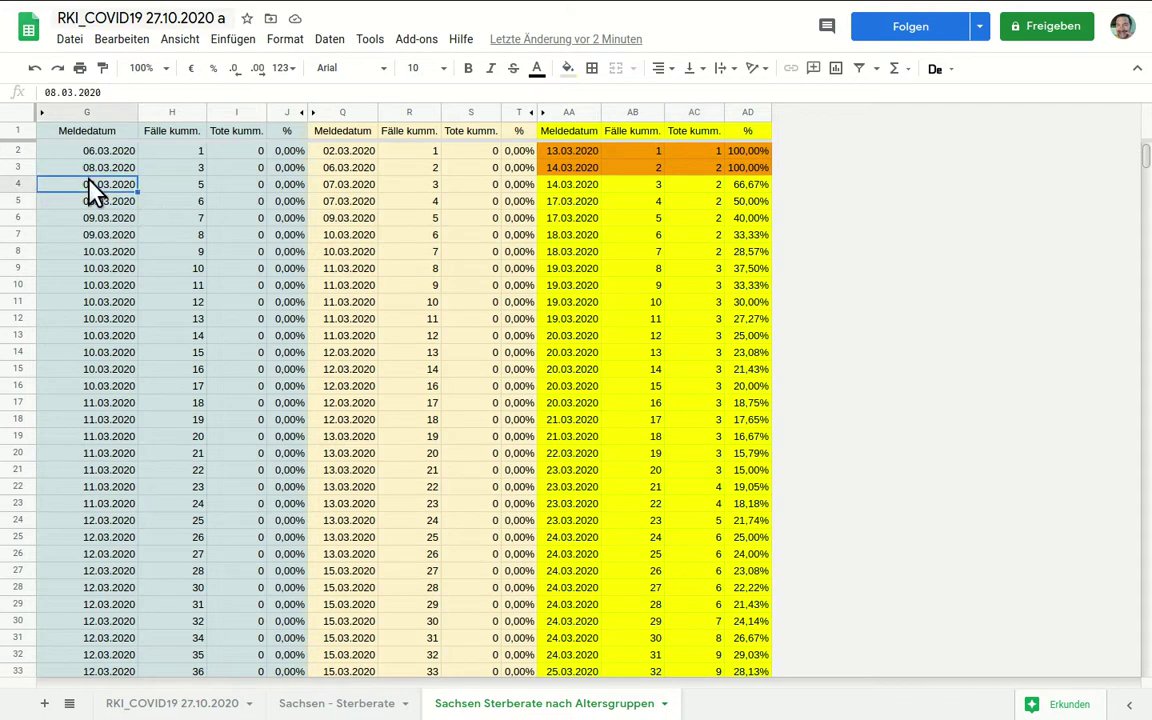
click(338, 184)
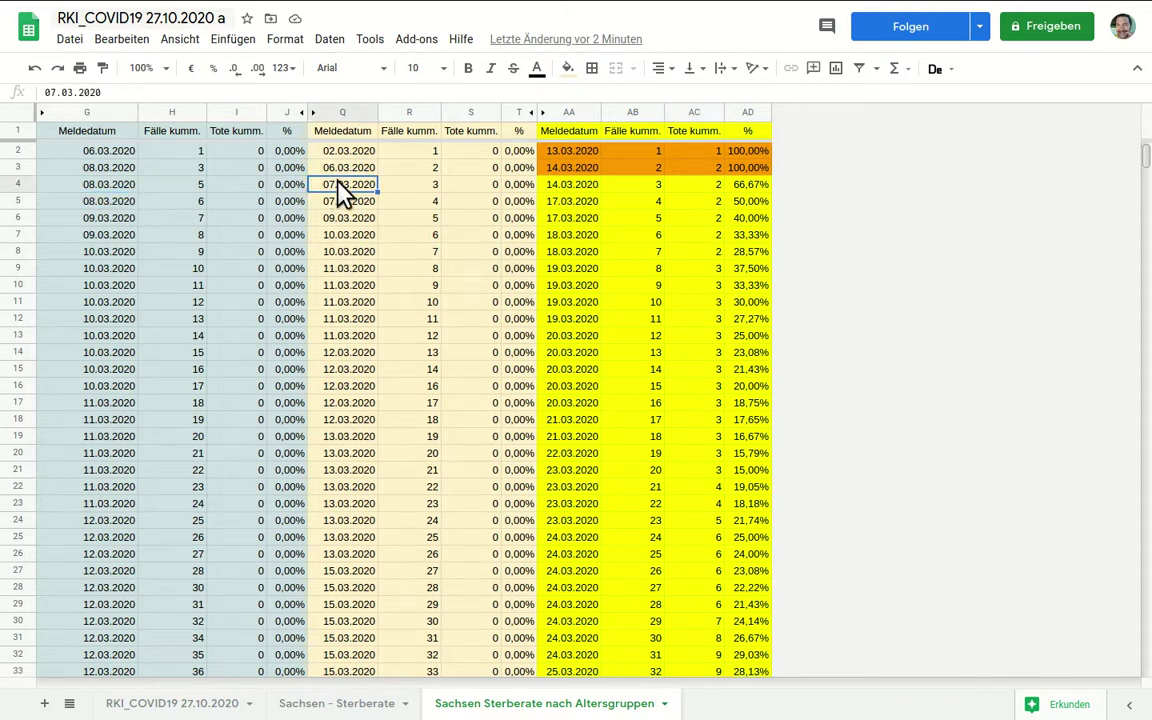
click(578, 185)
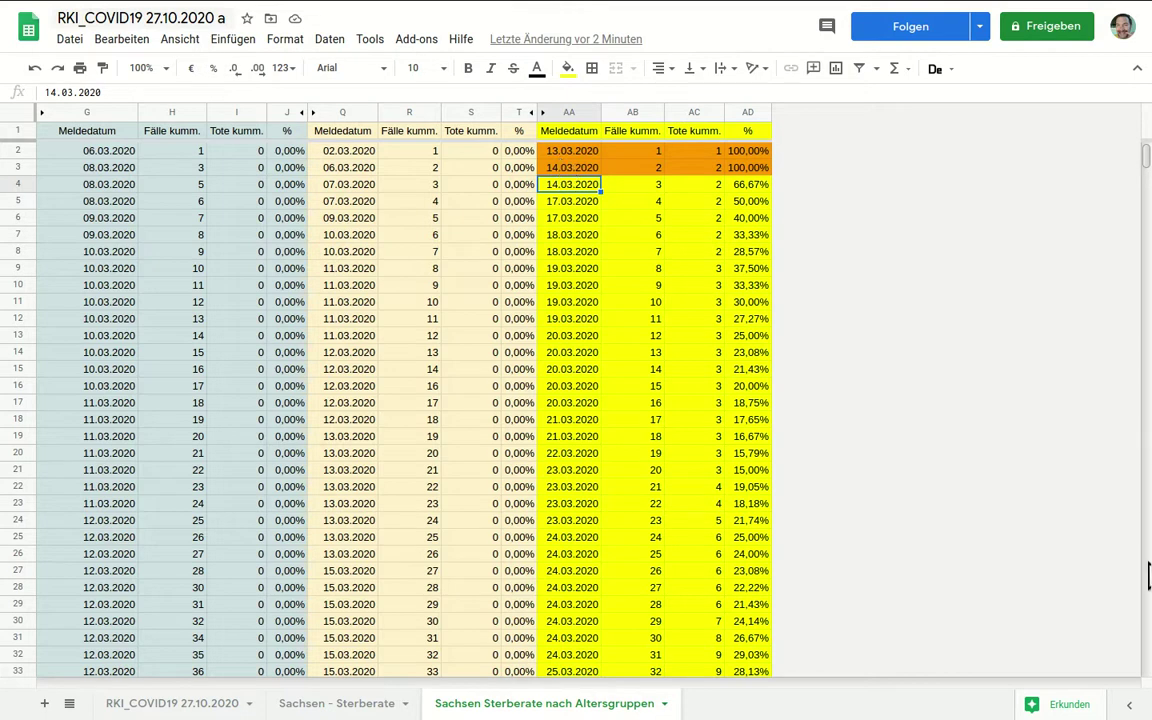
- Locate the last records of the 60-79 and 80+ age groups and inspect the 80+ cumulative cases and death rate
click(1147, 680)
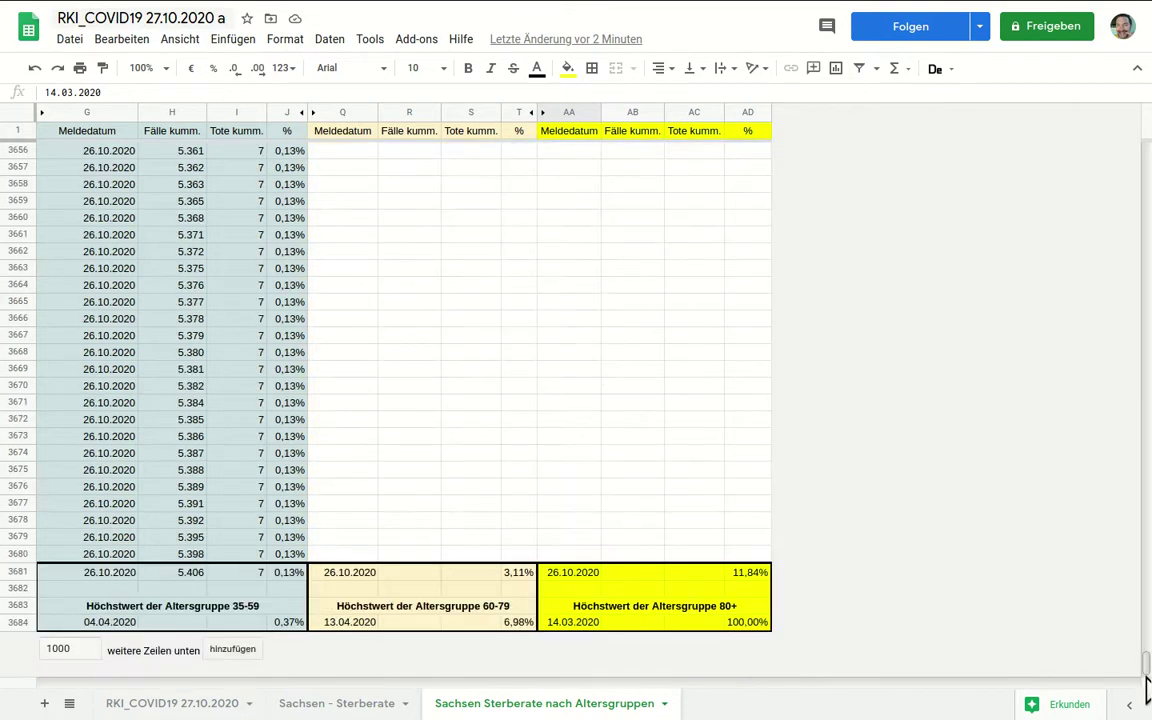
drag(1146, 664, 1131, 441)
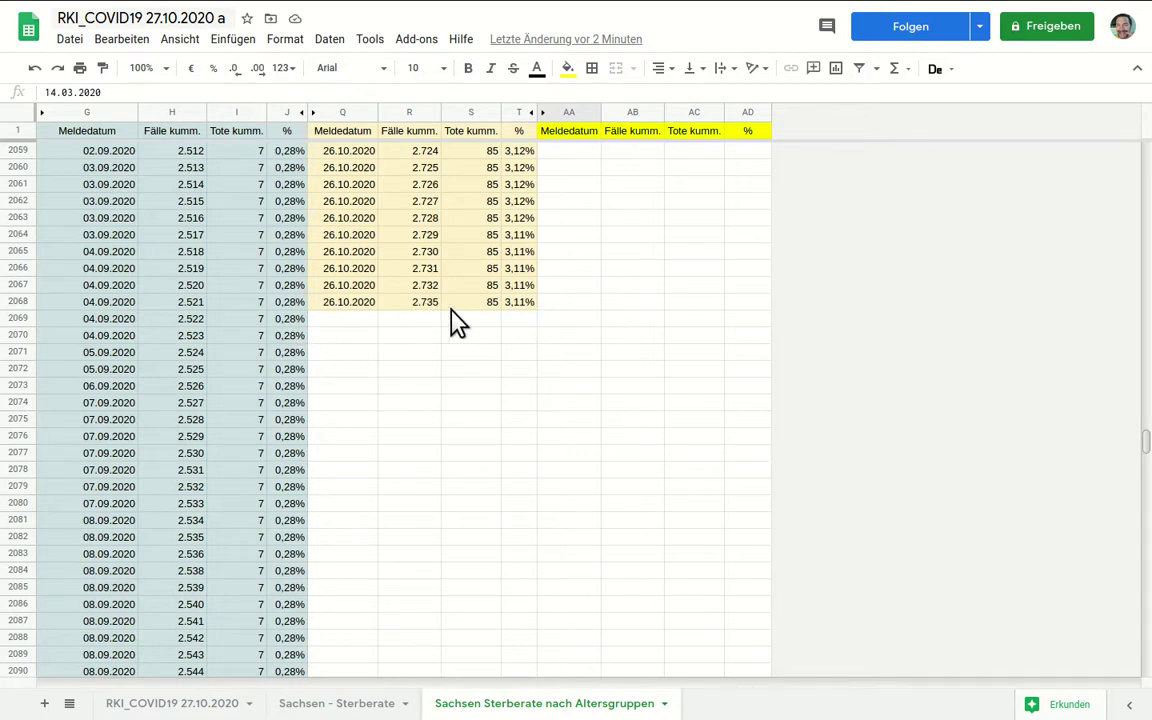
drag(1147, 455, 1147, 311)
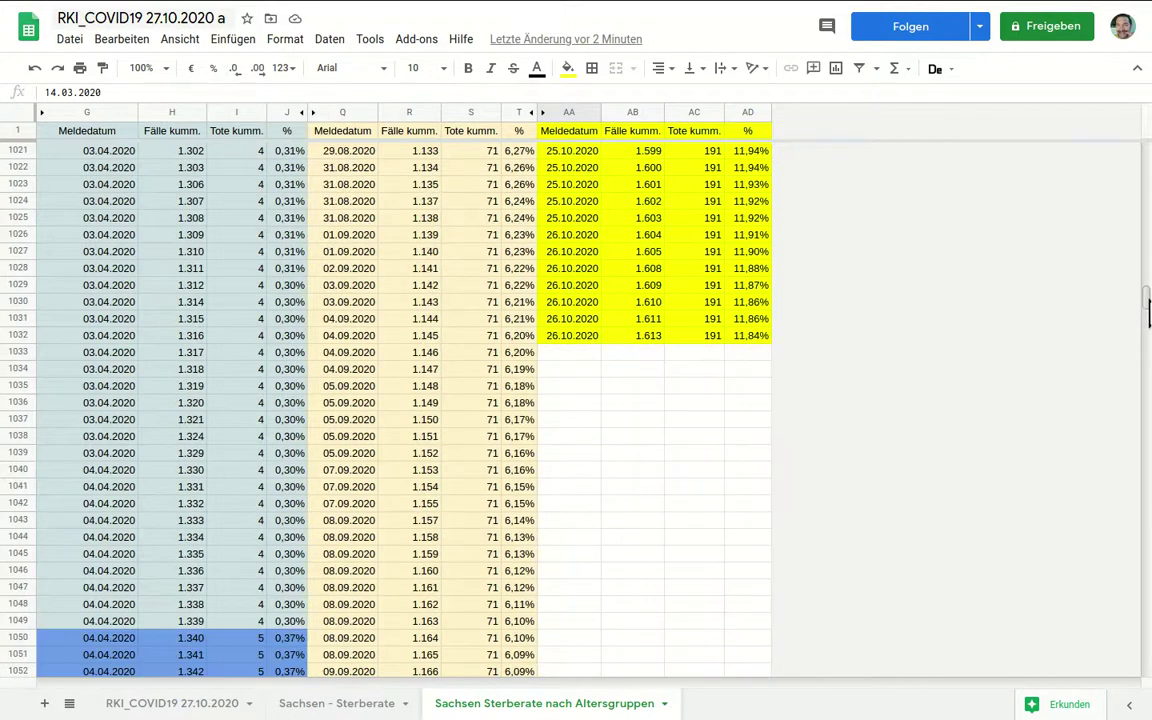
click(642, 337)
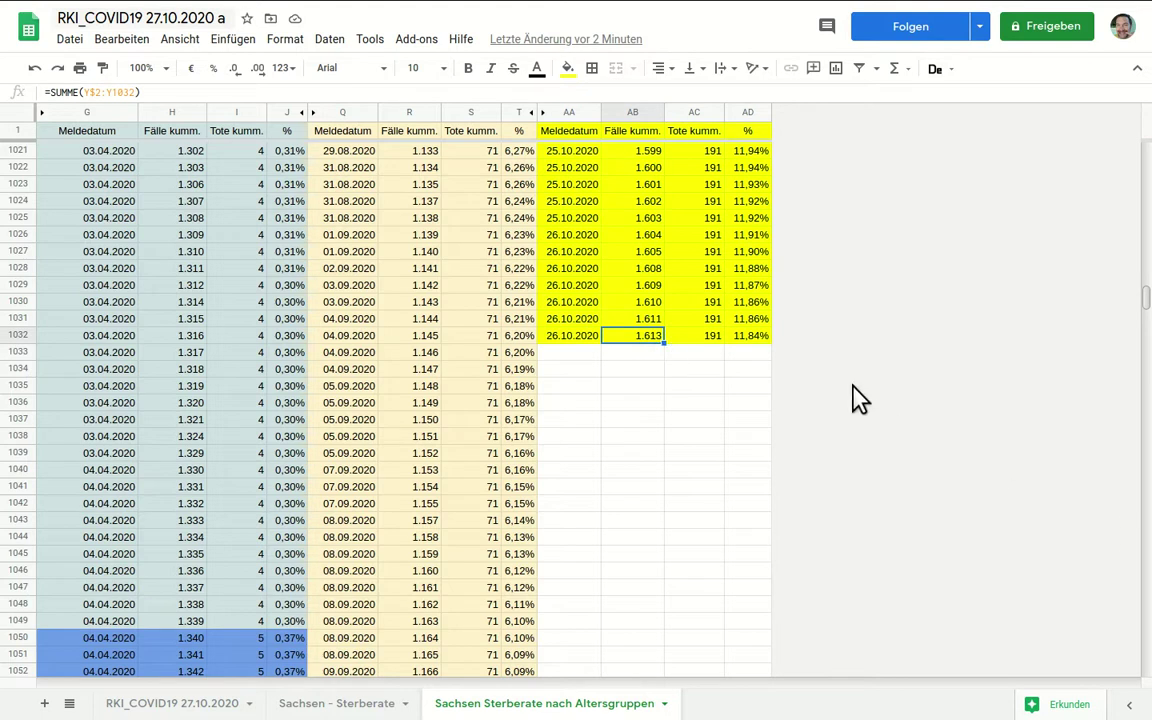
click(737, 341)
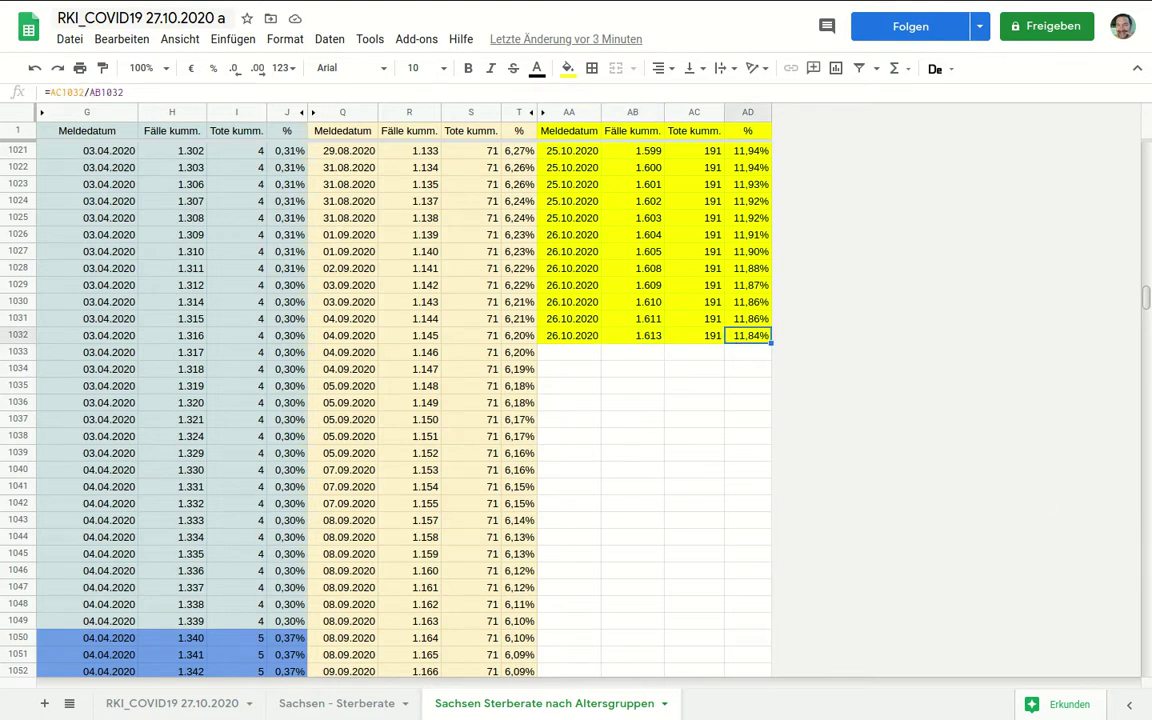
- Review the 35-59 age group summary, checking its latest record, cumulative cases and peak death rate
scroll(400, 400, down, 20)
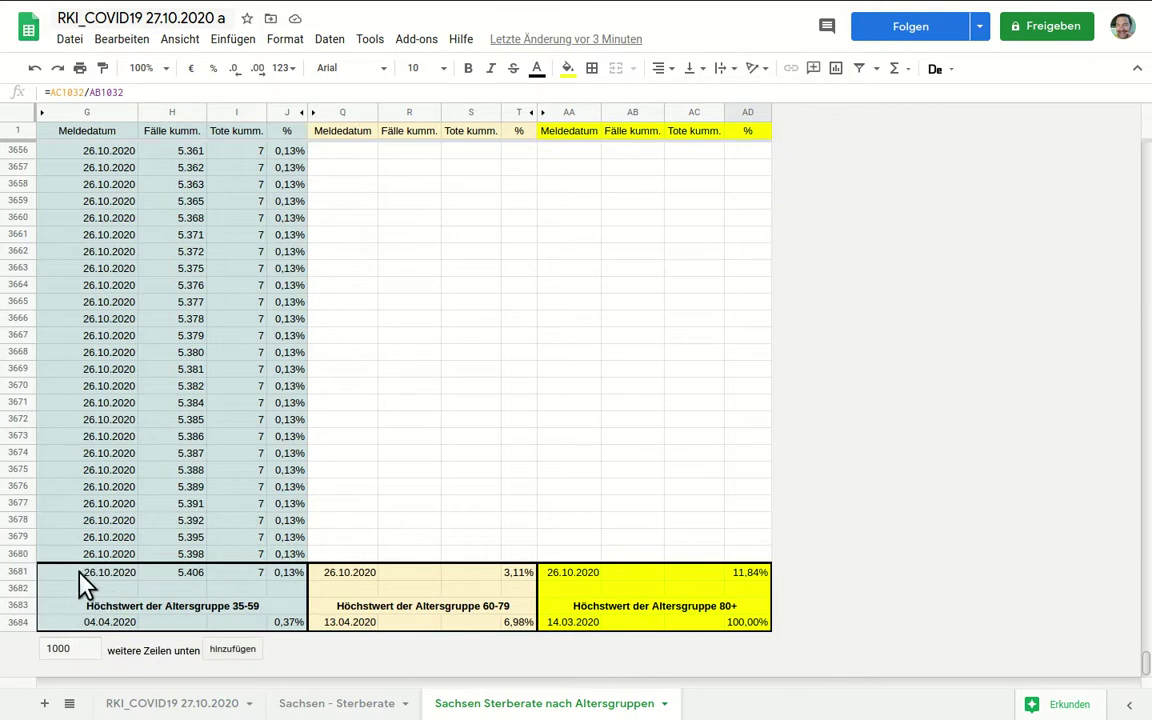
drag(79, 571, 284, 573)
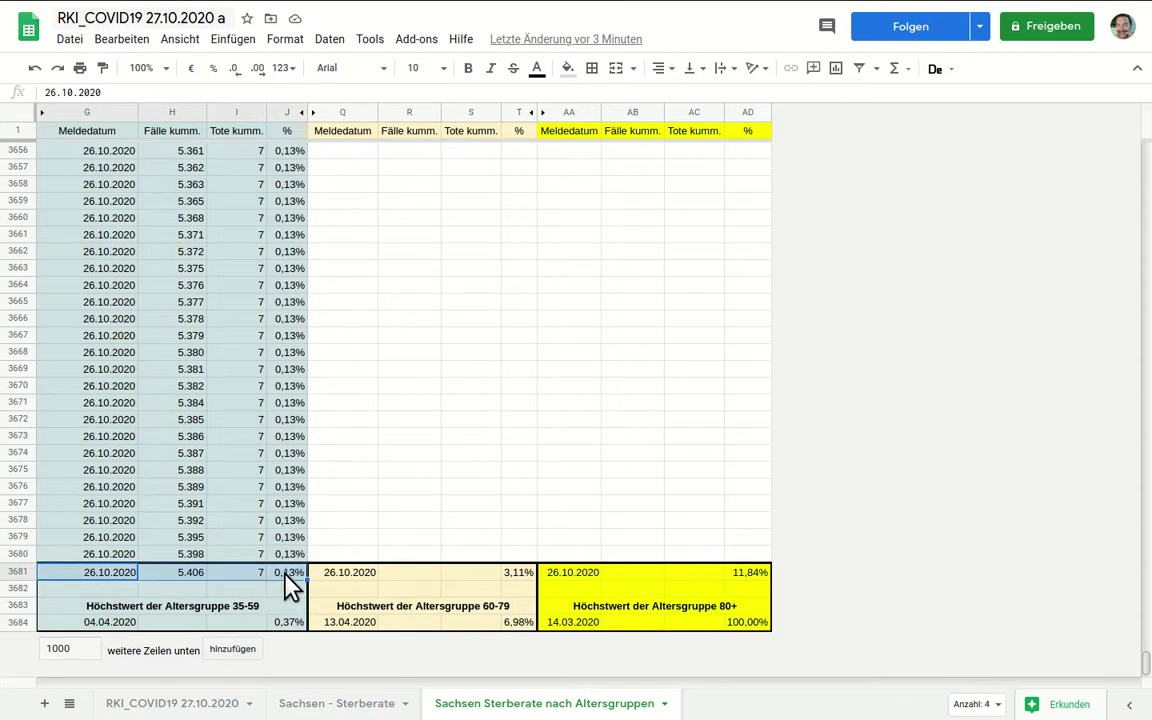
click(284, 573)
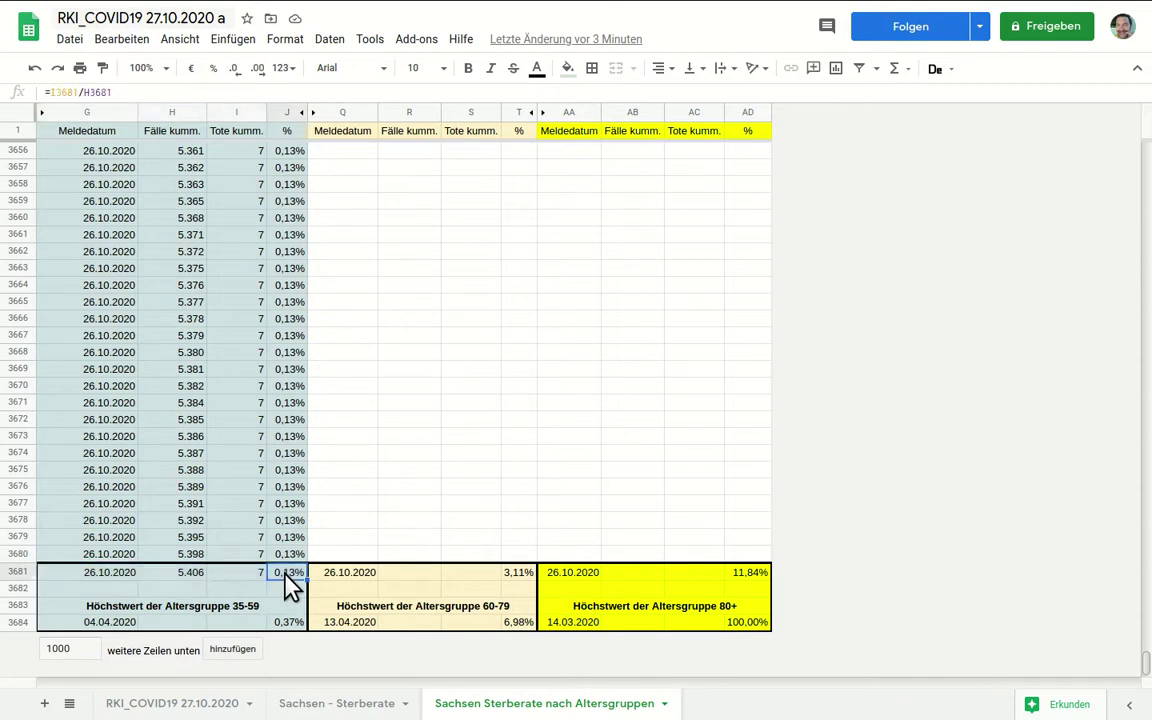
click(170, 573)
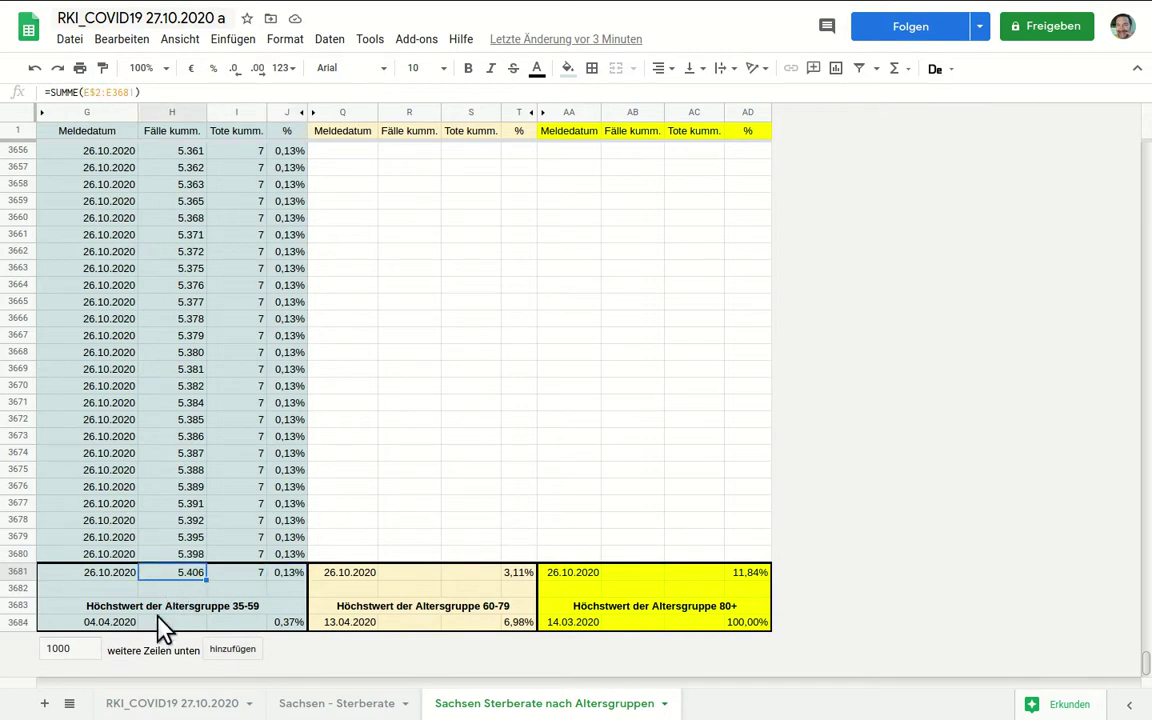
click(296, 621)
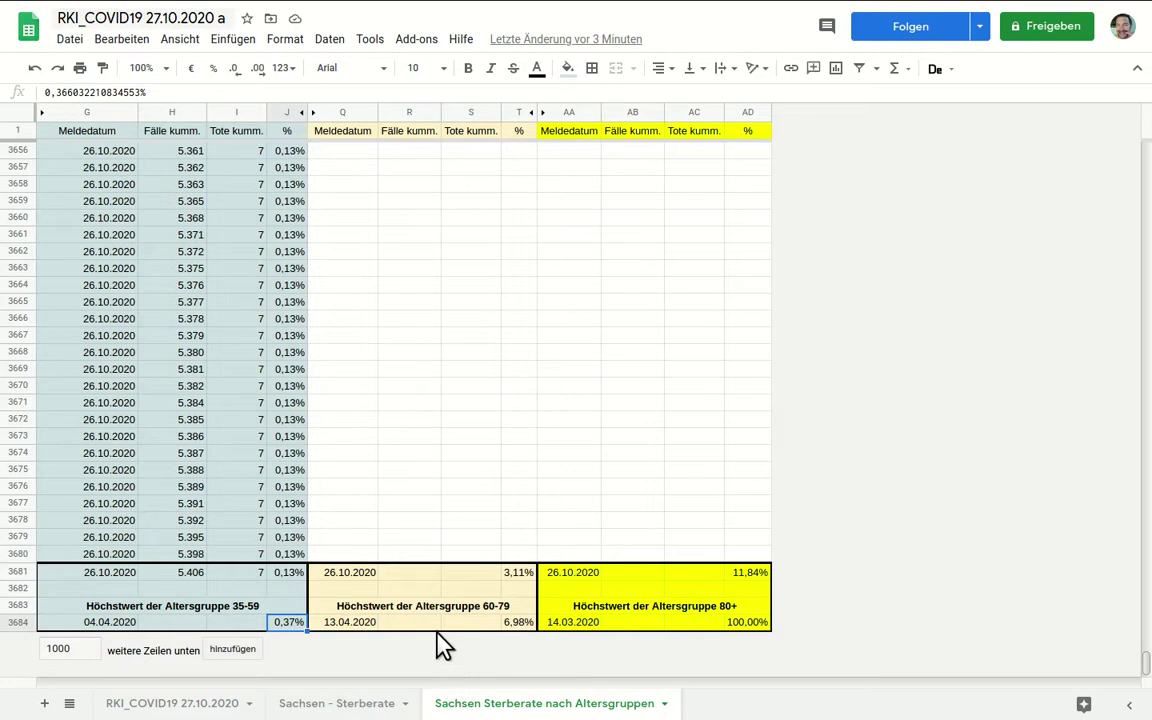
- Check the peak and latest death rates of the 60-79 age group and the latest rate of the 80+ group
click(527, 625)
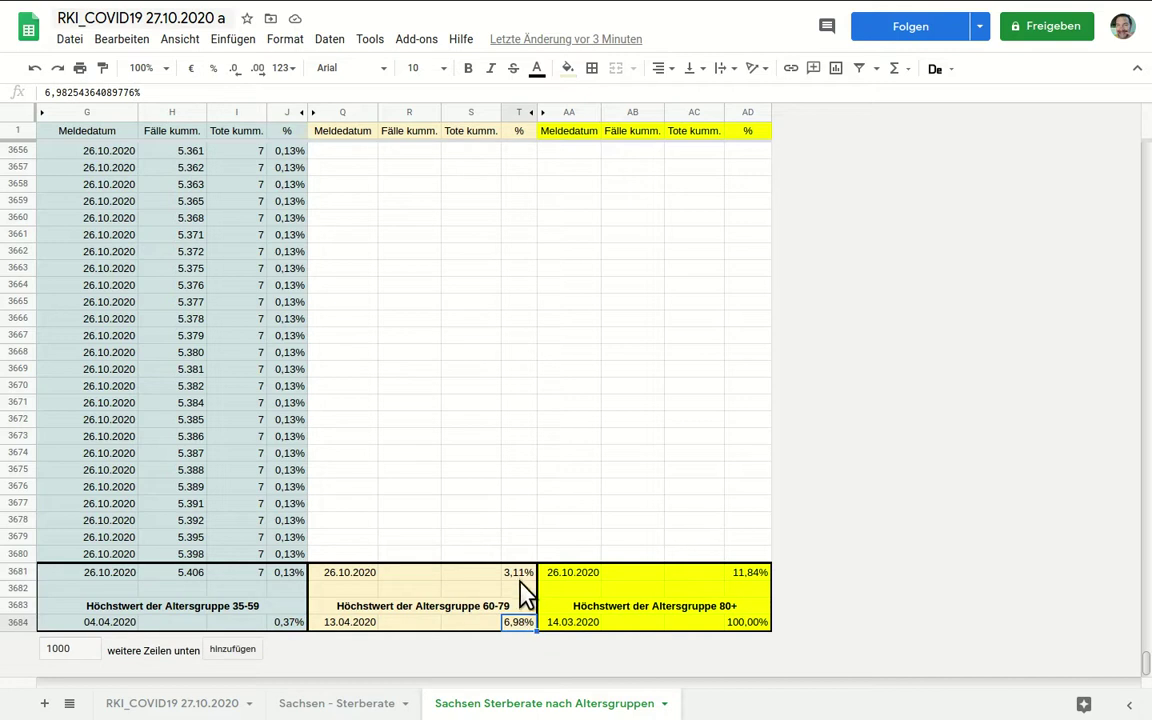
click(520, 571)
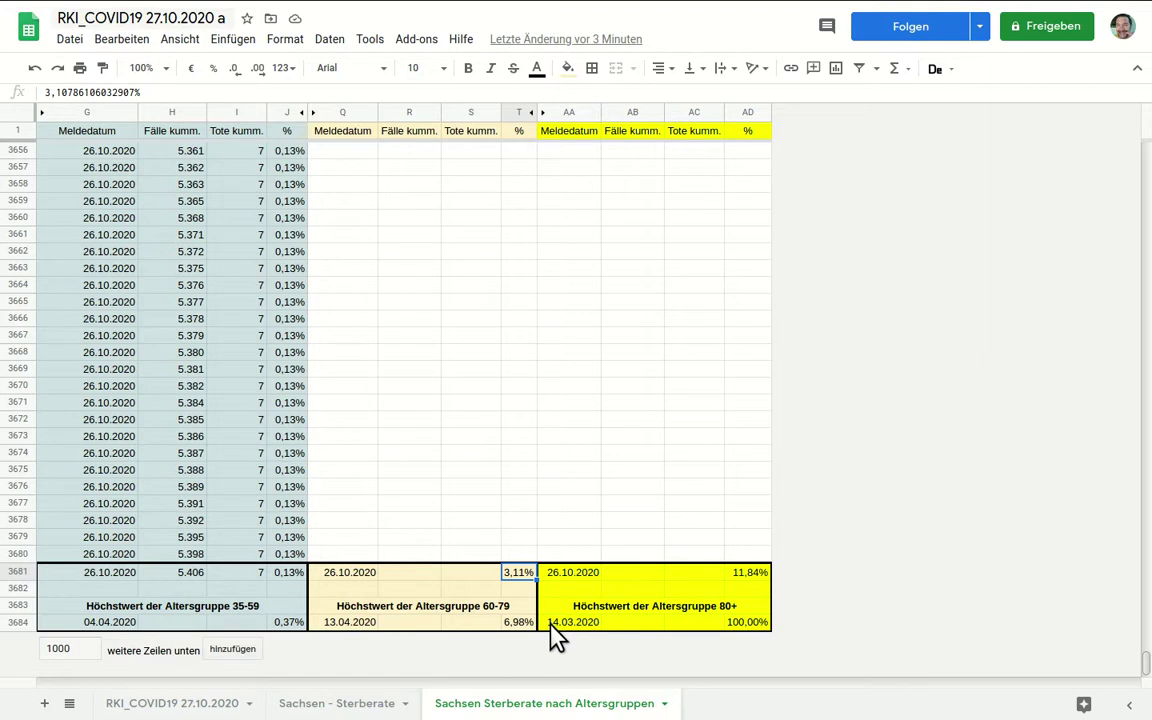
click(752, 576)
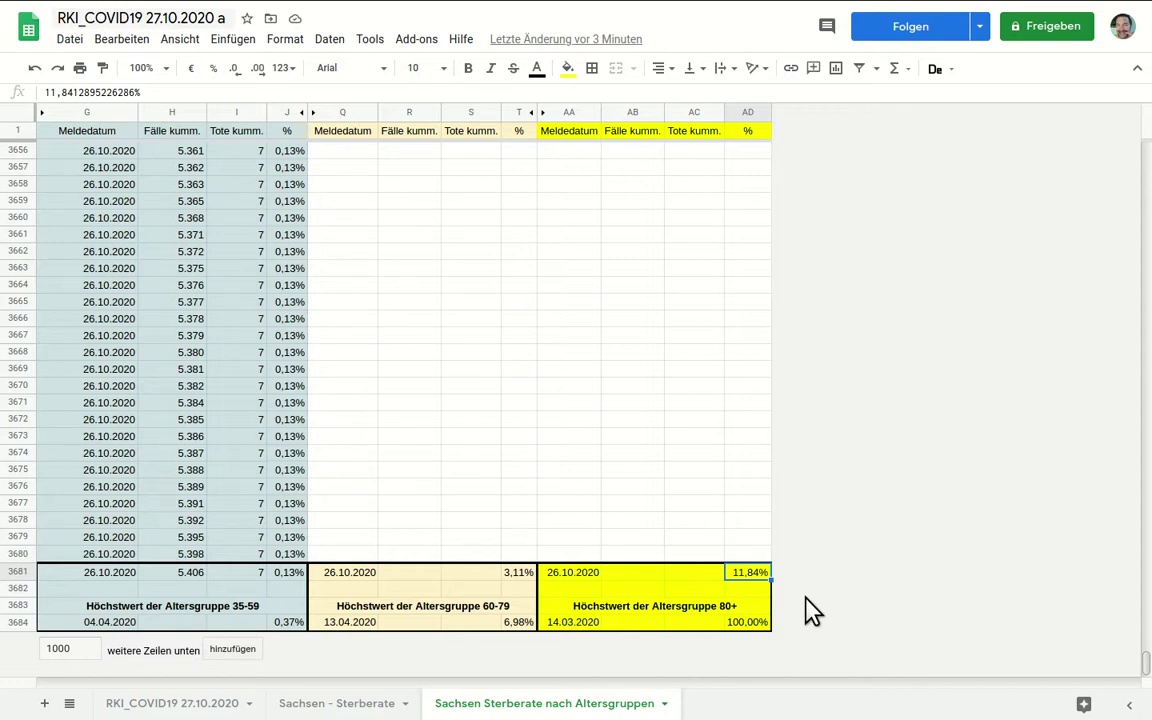
- Compare the dates of the peak death rates for the 80+, 60-79 and 35-59 age groups
click(562, 621)
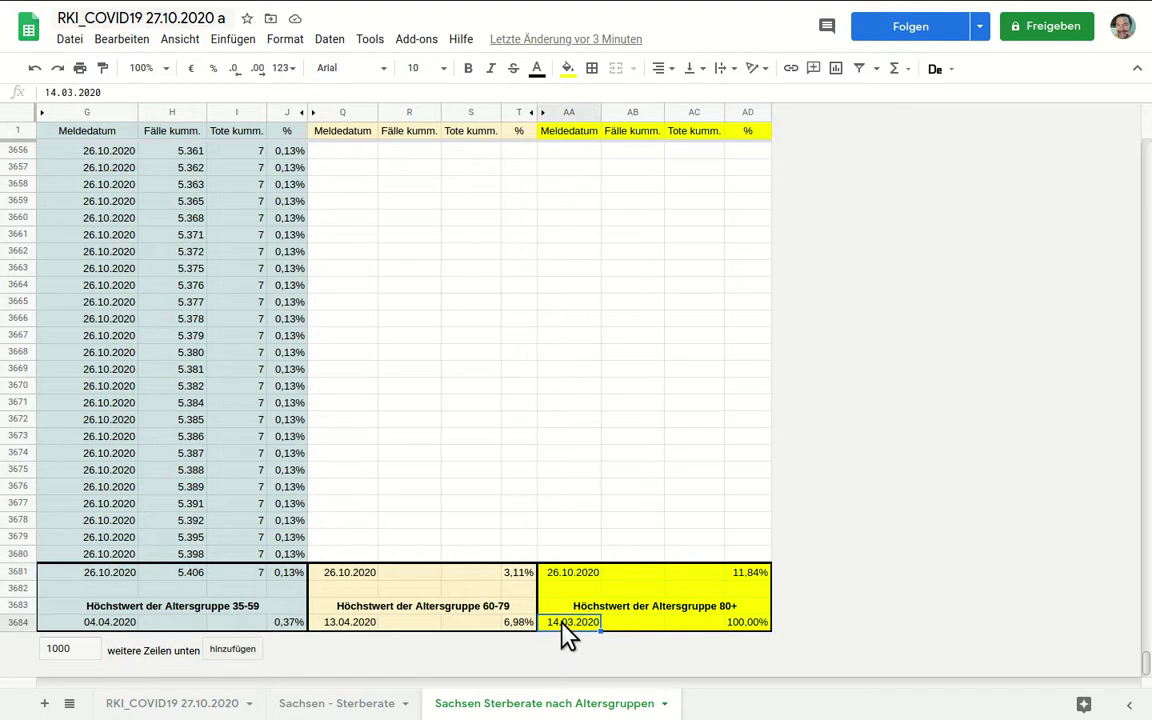
click(321, 626)
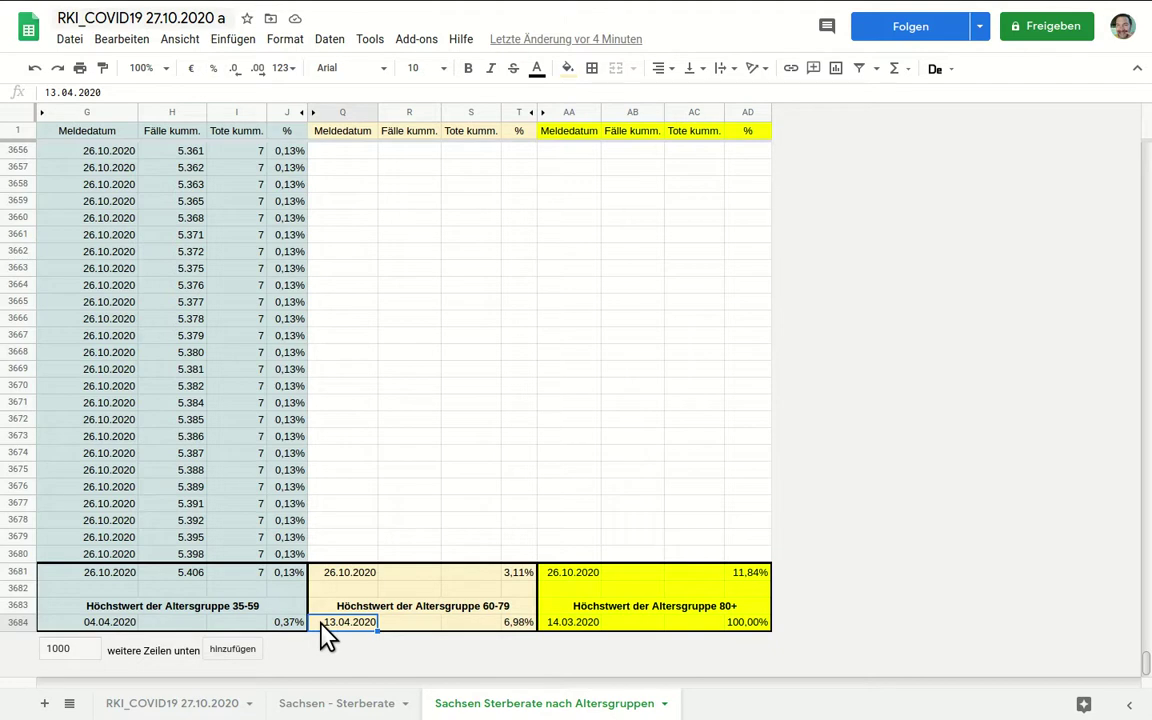
click(99, 626)
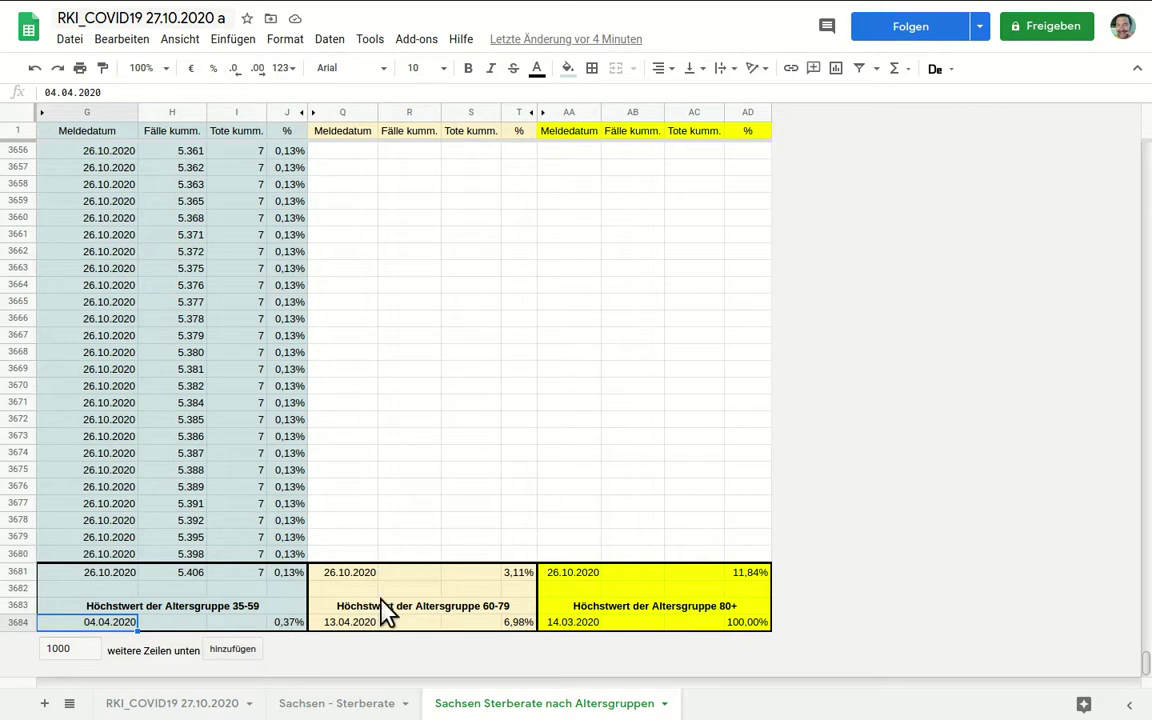
key(F11)
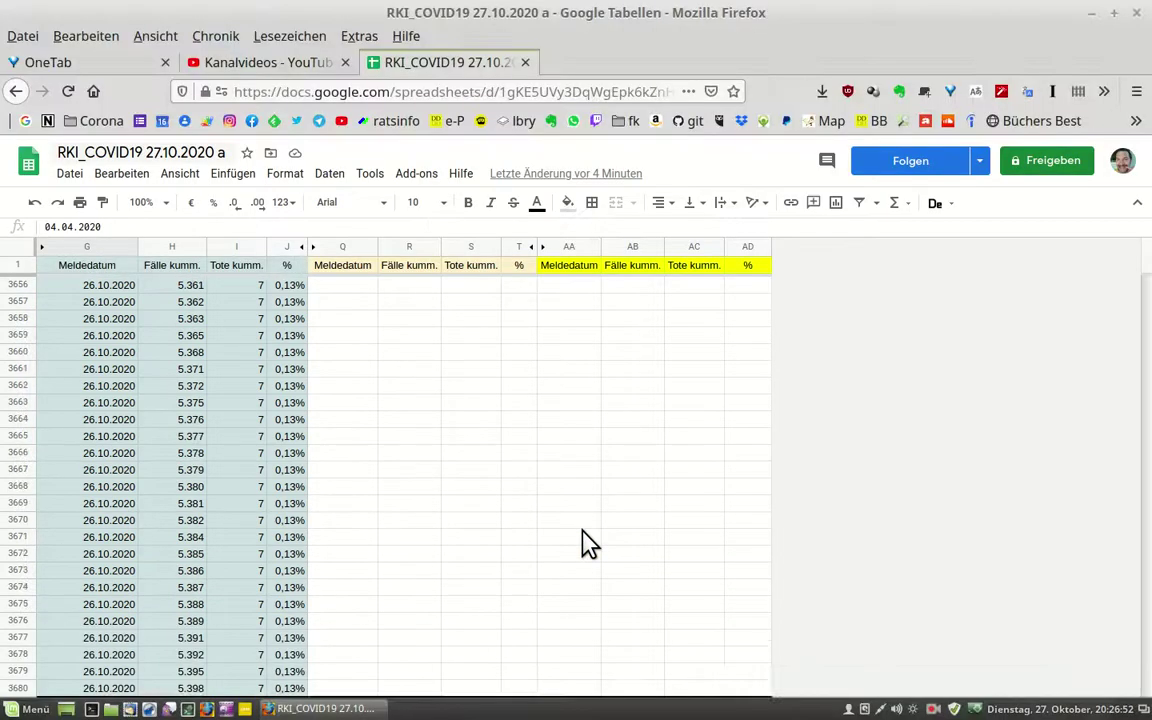
click(929, 711)
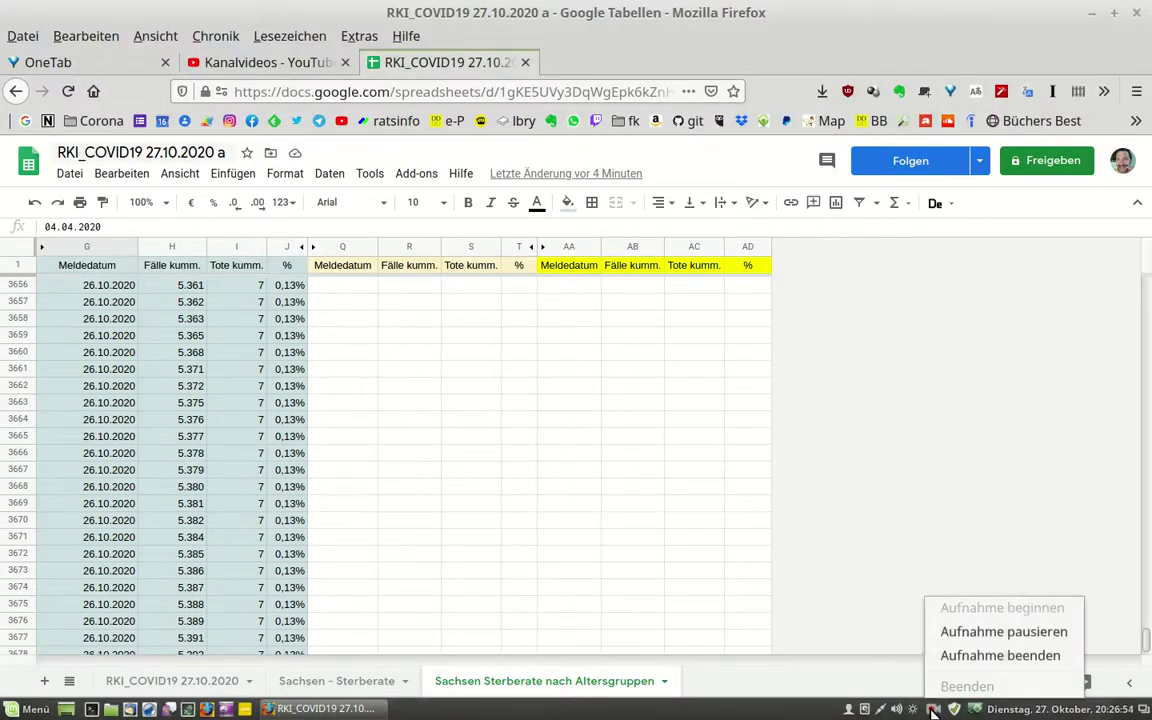